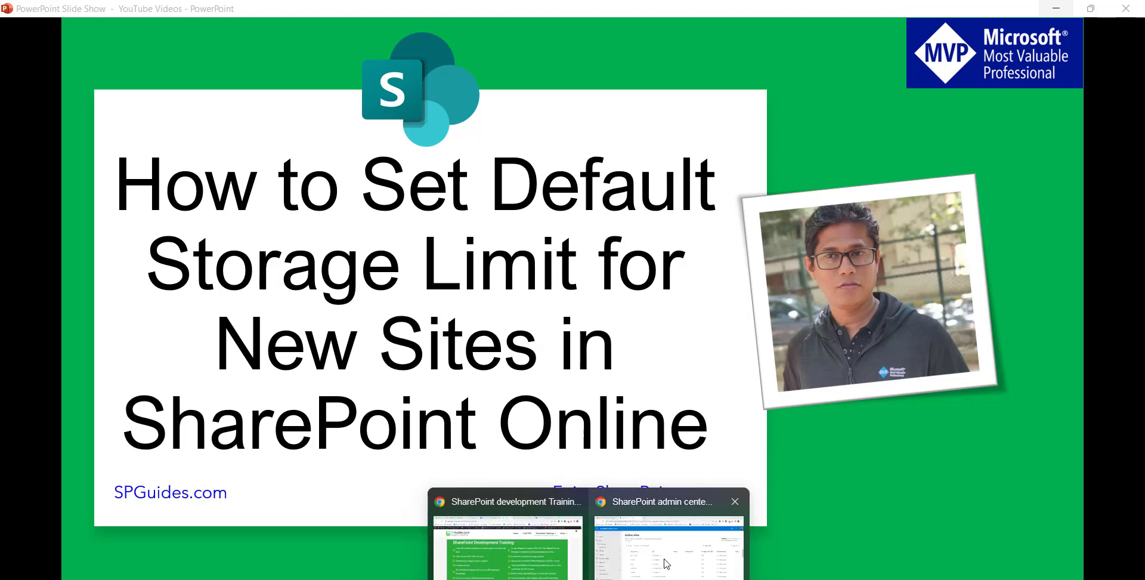
Switch from the PowerPoint title slide to the SharePoint admin center's Active sites page
{"action": "left_click", "coordinate": [667, 561]}
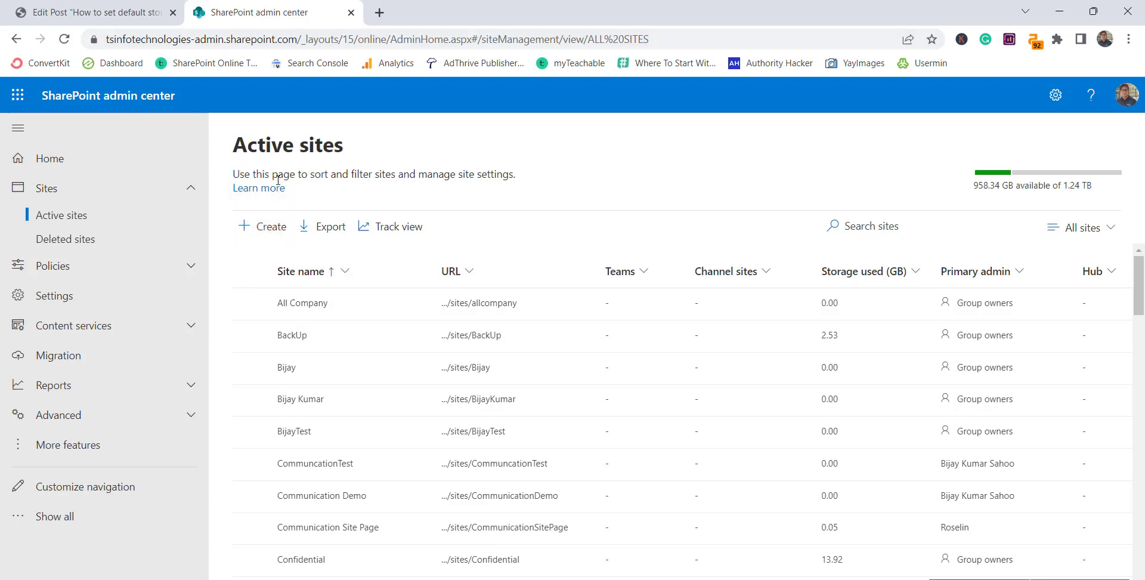
{"action": "left_click_drag", "start_coordinate": [302, 43], "coordinate": [106, 40]}
{"action": "left_click", "coordinate": [185, 39]}
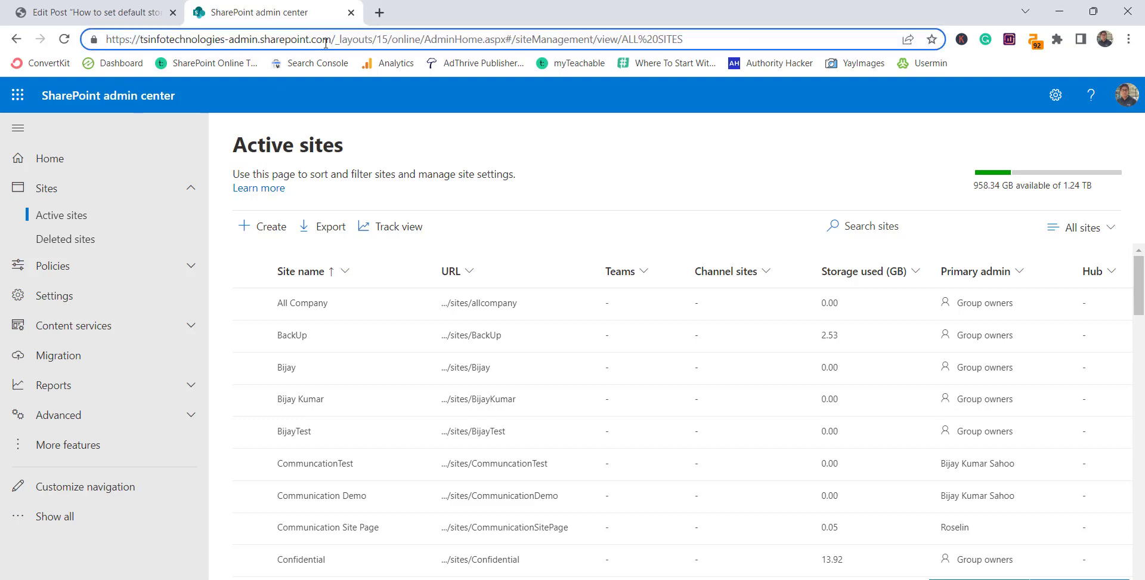
Load admin.microsoft.com in a new tab and show all admin centers to reach SharePoint
{"action": "left_click", "coordinate": [379, 13]}
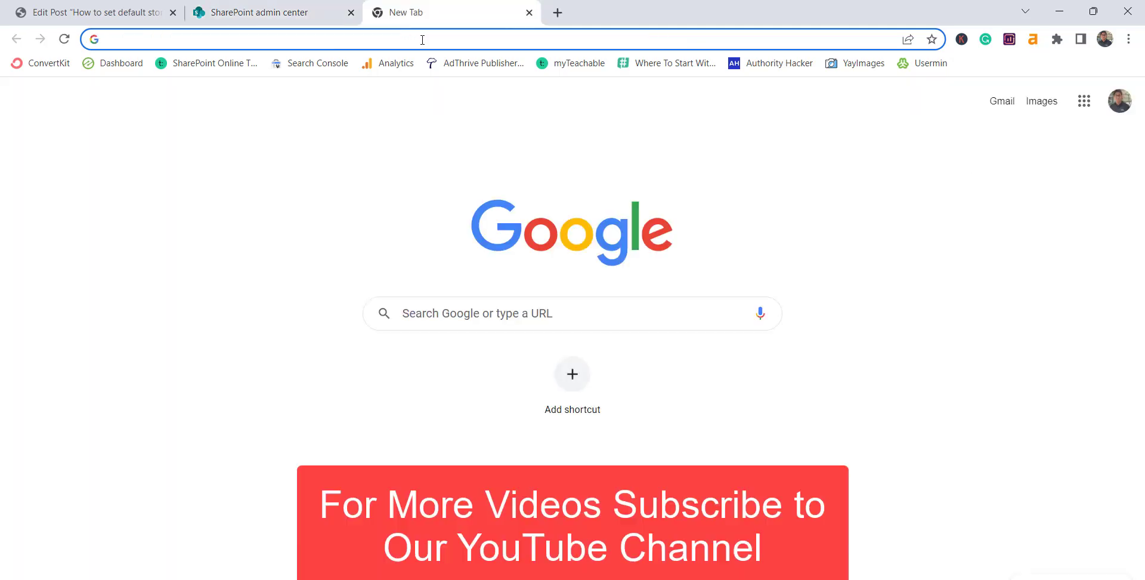
{"action": "type", "text": "admin"}
{"action": "key", "text": "Return"}
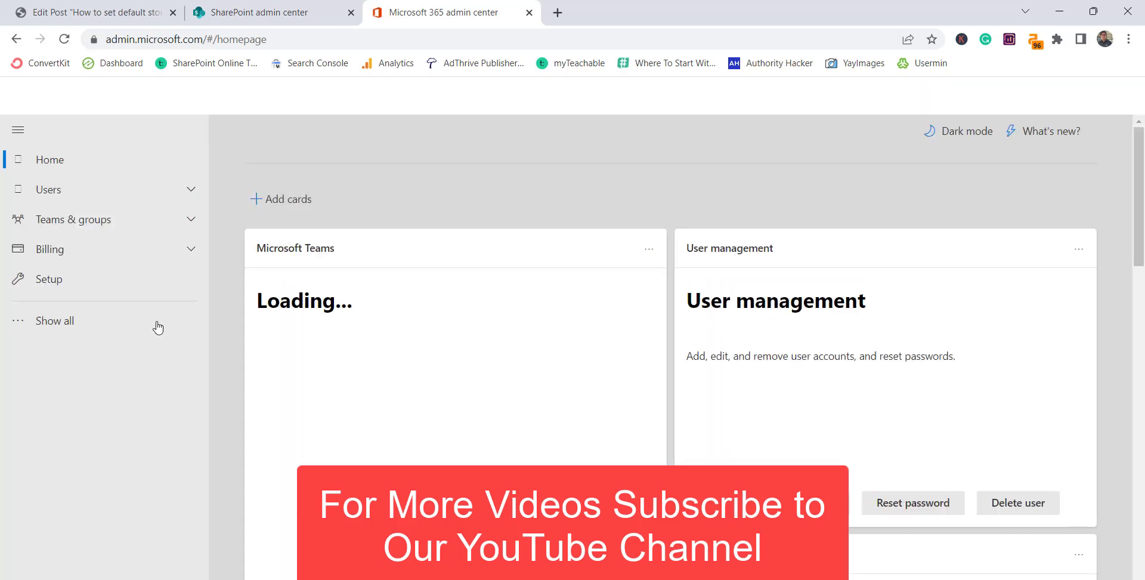
{"action": "left_click", "coordinate": [69, 329]}
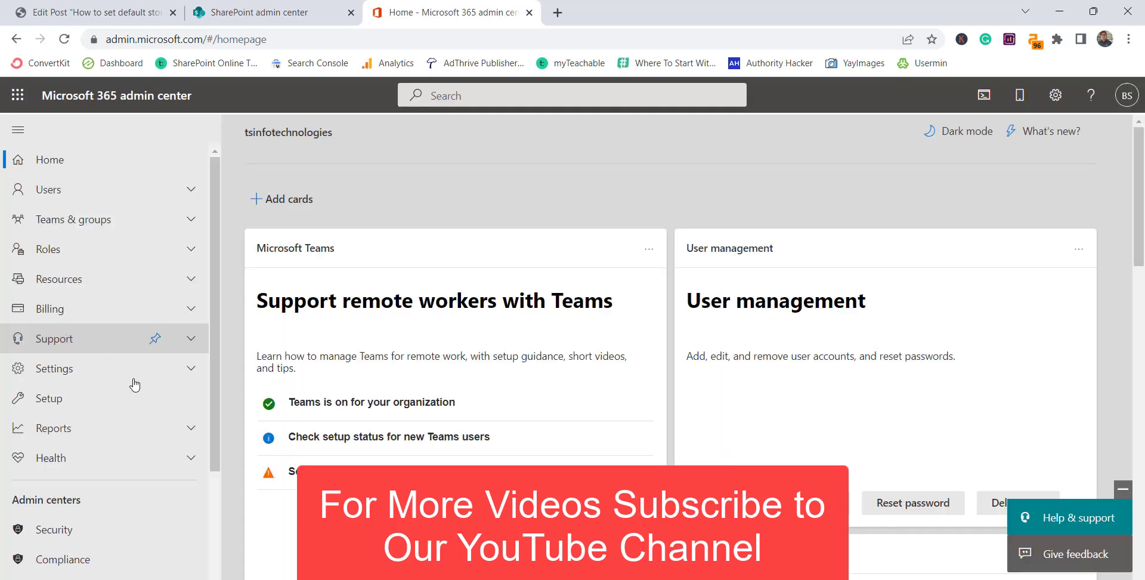
{"action": "scroll", "coordinate": [122, 506], "scroll_direction": "down", "scroll_amount": 3}
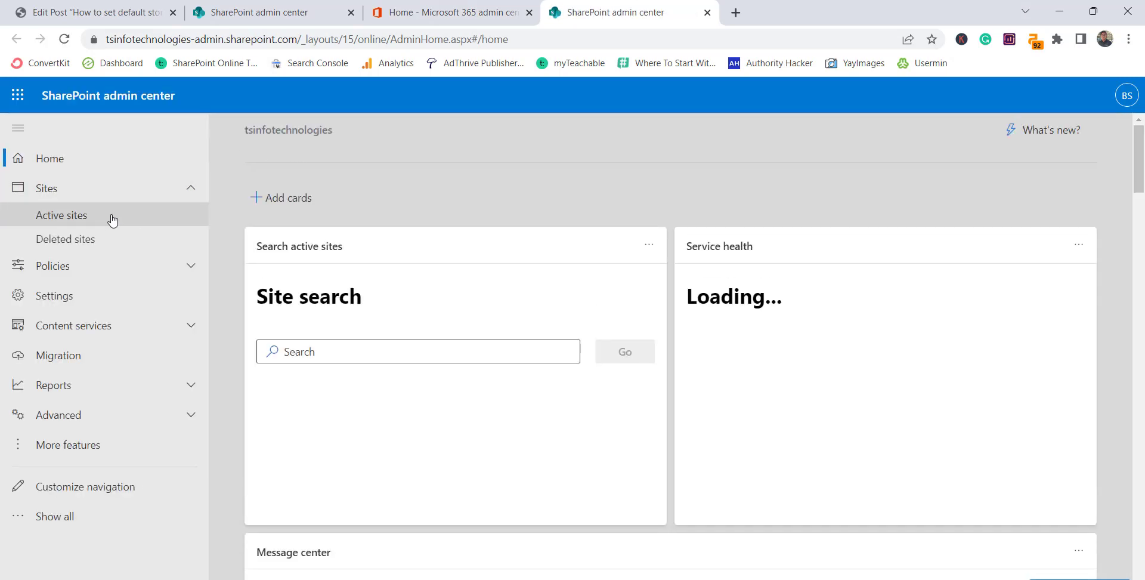
Start a new team site, check its 25600 GB default storage limit, then cancel
{"action": "left_click", "coordinate": [112, 221]}
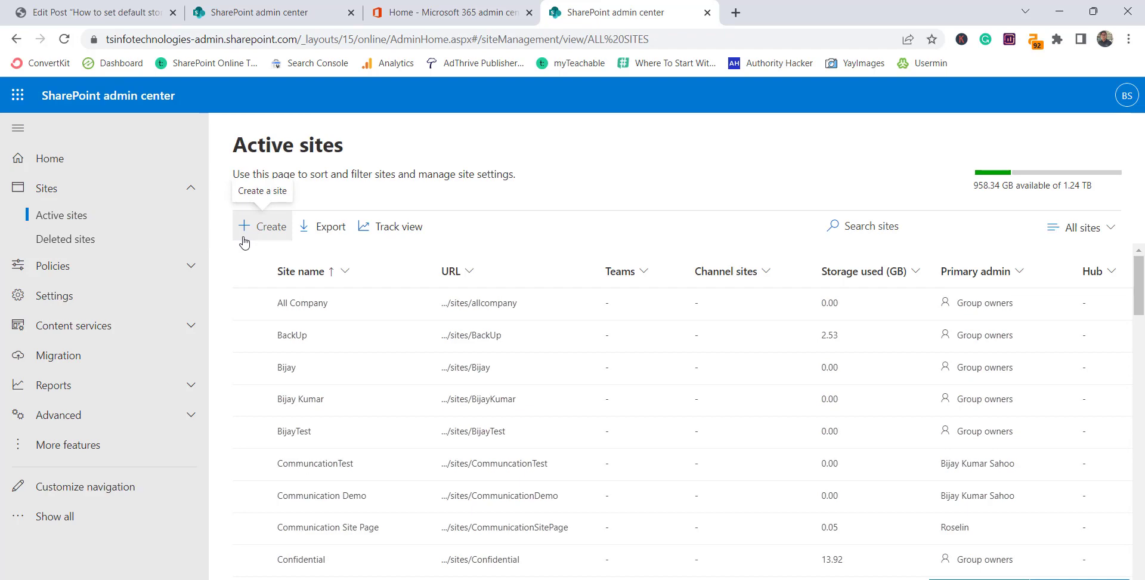
{"action": "left_click", "coordinate": [264, 233]}
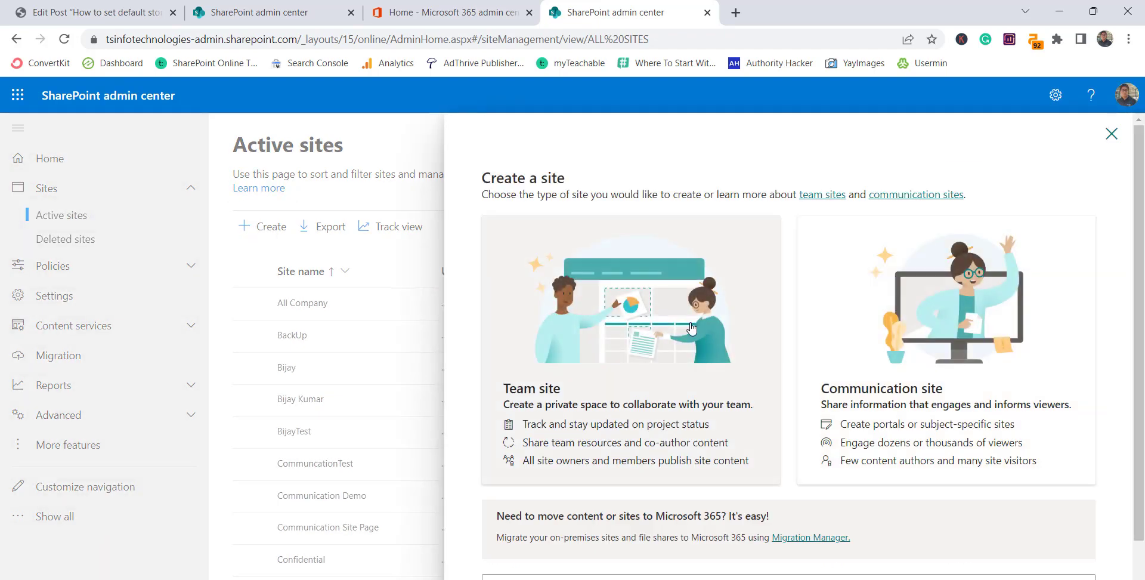
{"action": "left_click", "coordinate": [592, 323]}
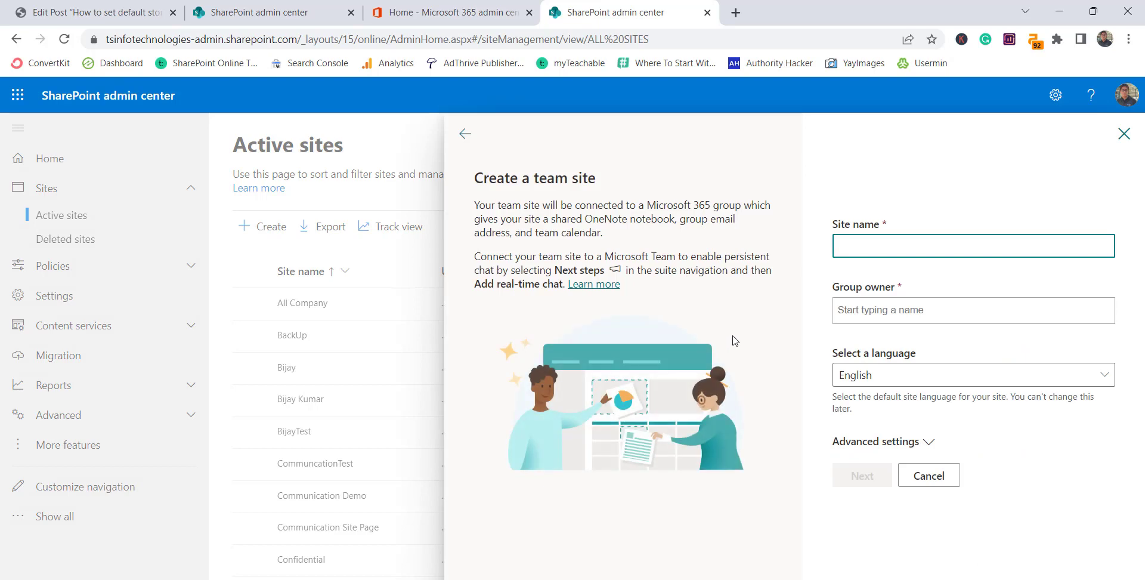
{"action": "left_click", "coordinate": [928, 445]}
{"action": "scroll", "coordinate": [918, 388], "scroll_direction": "down", "scroll_amount": 3}
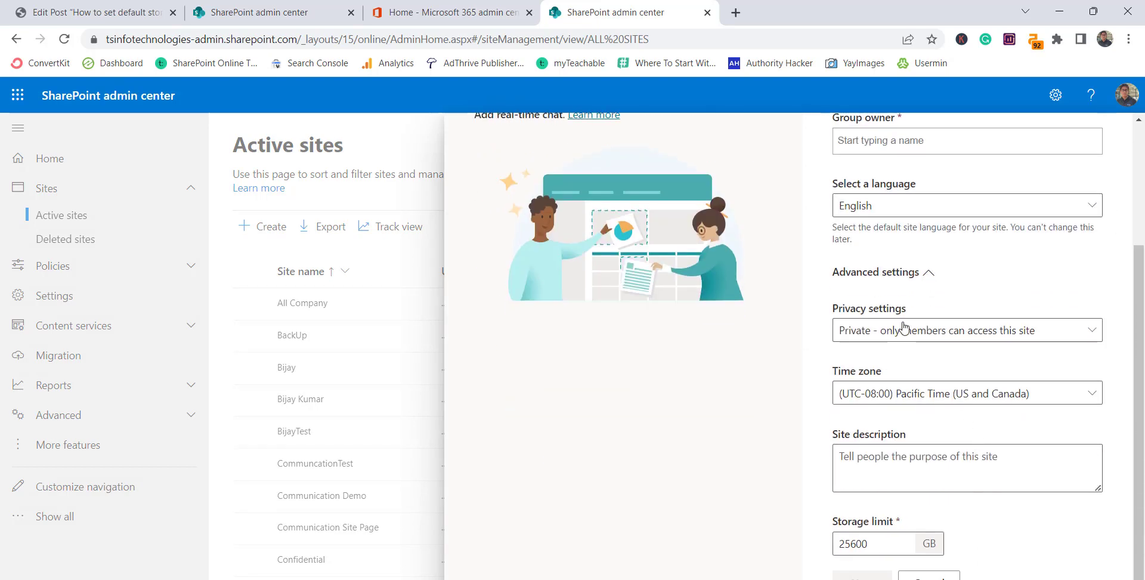
{"action": "double_click", "coordinate": [840, 541]}
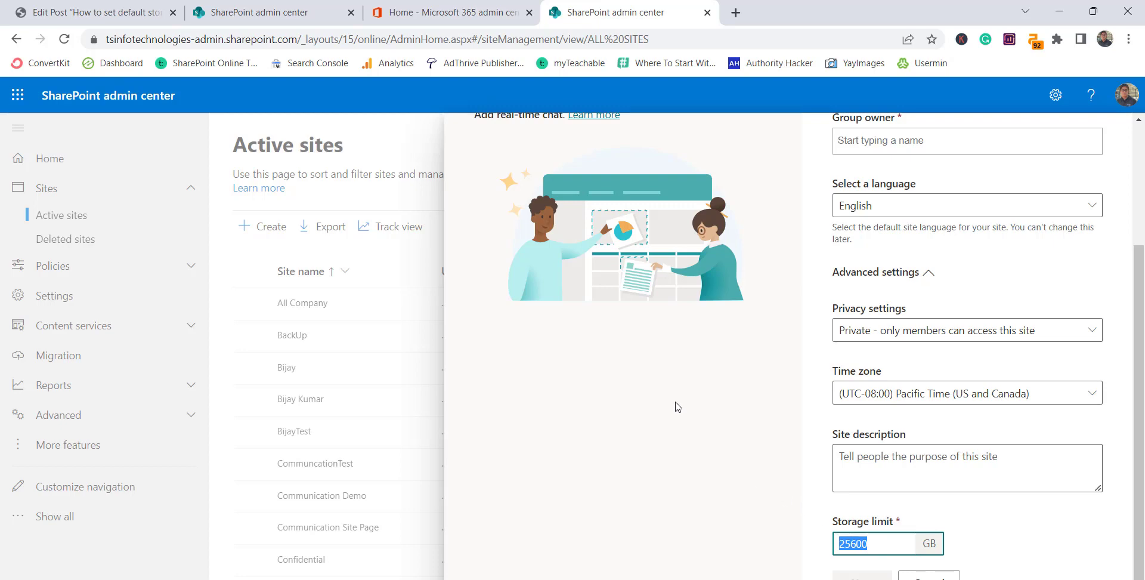
{"action": "left_click", "coordinate": [938, 574]}
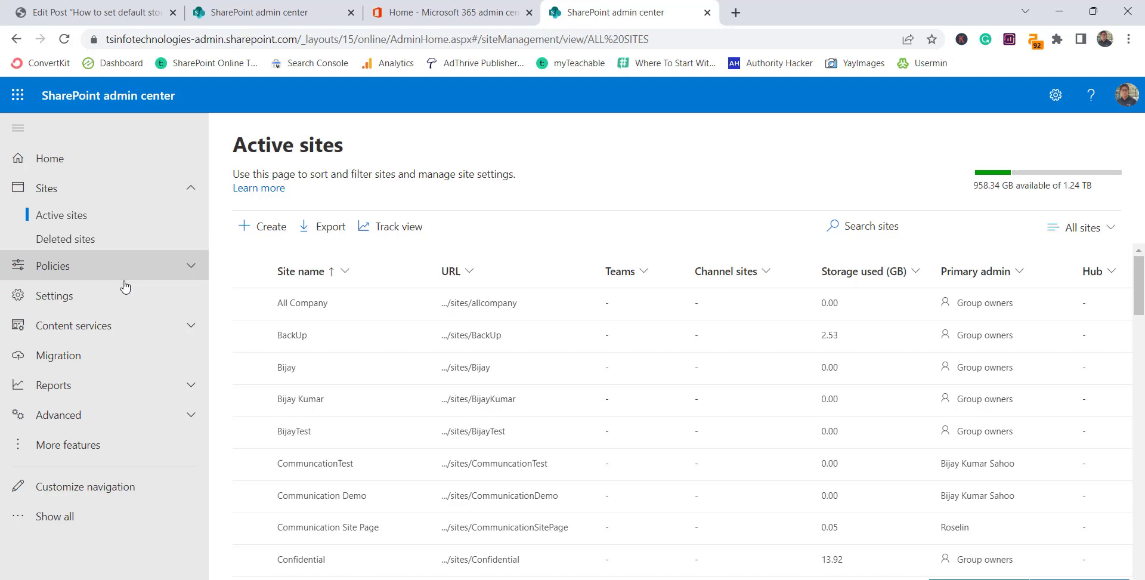
In Site creation settings, change the new-site default storage limit from 25600 to 250 GB and save
{"action": "left_click", "coordinate": [67, 300]}
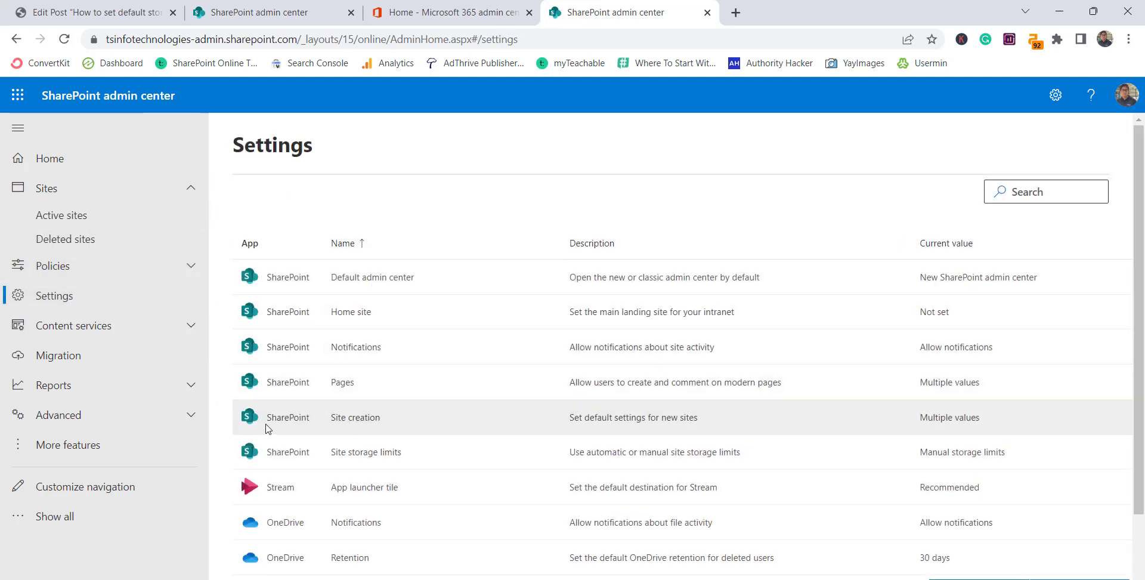
{"action": "left_click", "coordinate": [351, 420]}
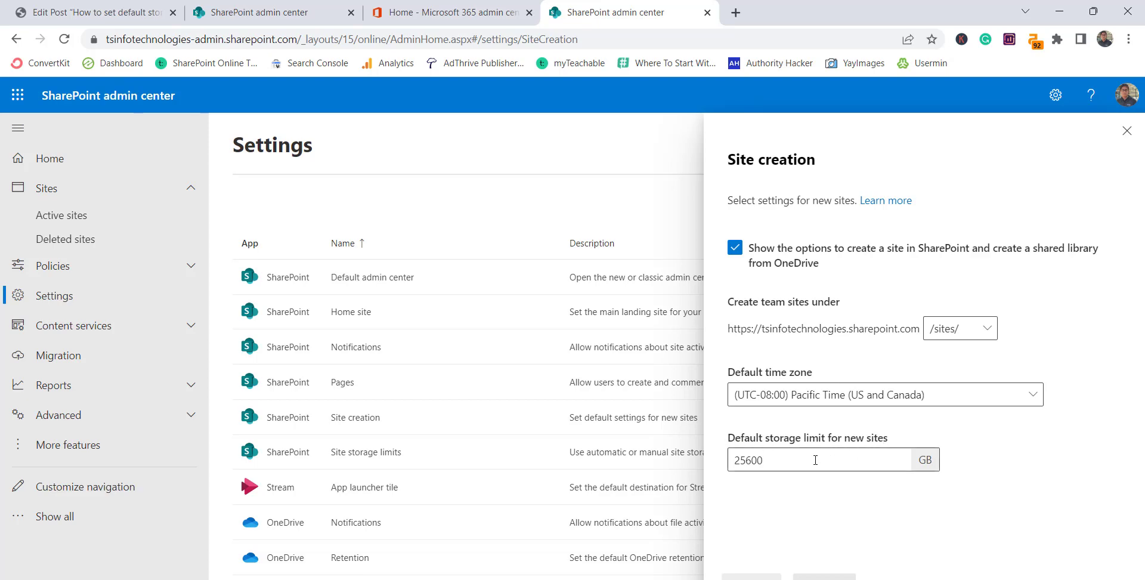
{"action": "left_click", "coordinate": [793, 460]}
{"action": "key", "text": "BackSpace"}
{"action": "key", "text": "BackSpace"}
{"action": "key", "text": "BackSpace"}
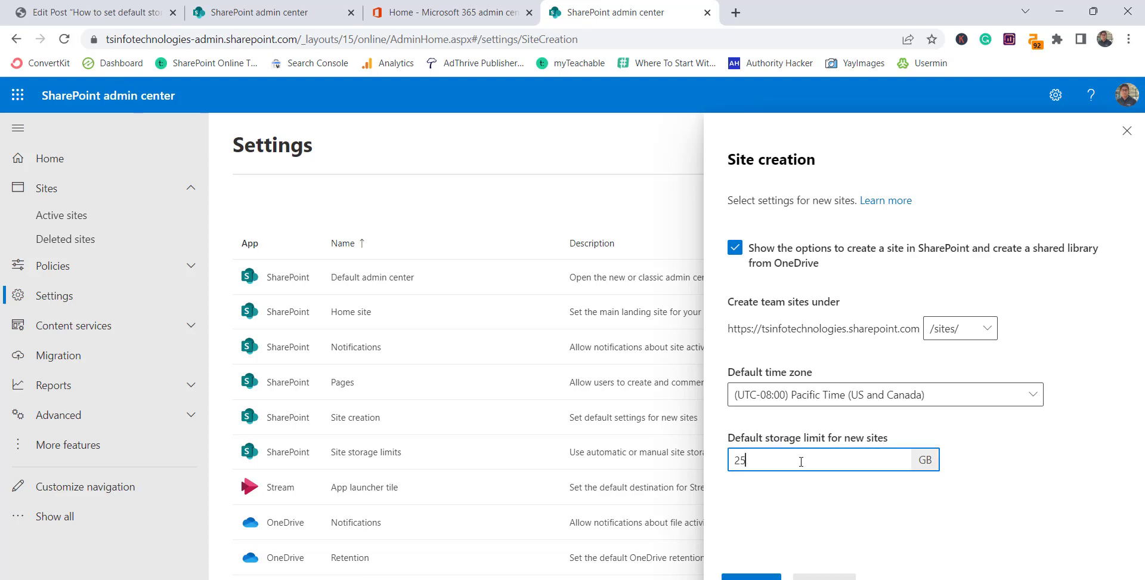
{"action": "type", "text": "0"}
{"action": "left_click", "coordinate": [750, 577]}
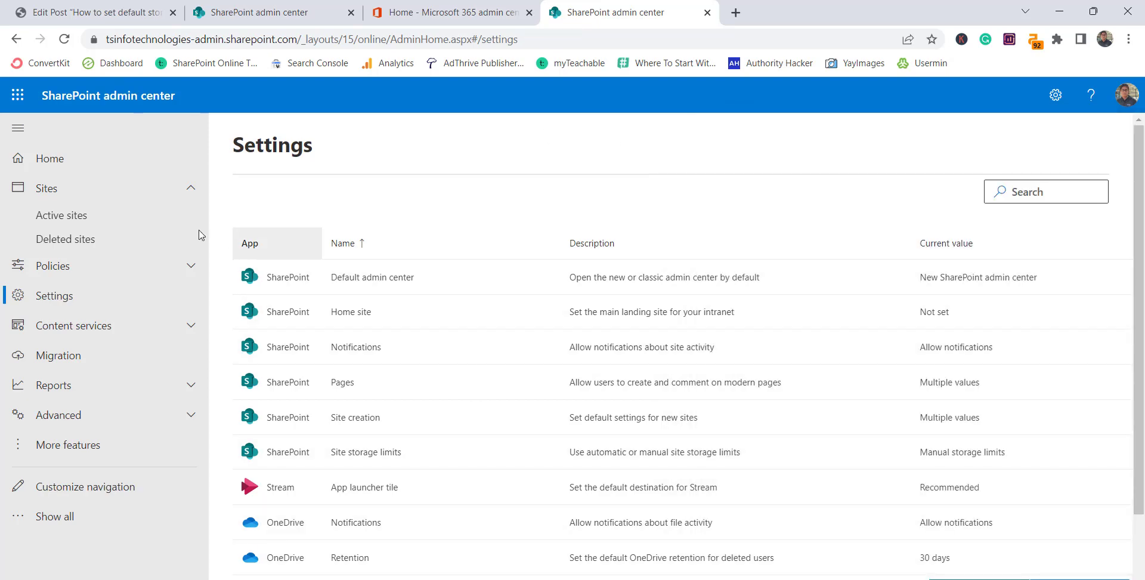
Open a new team site form and confirm its storage limit now shows 250 GB
{"action": "left_click", "coordinate": [91, 214]}
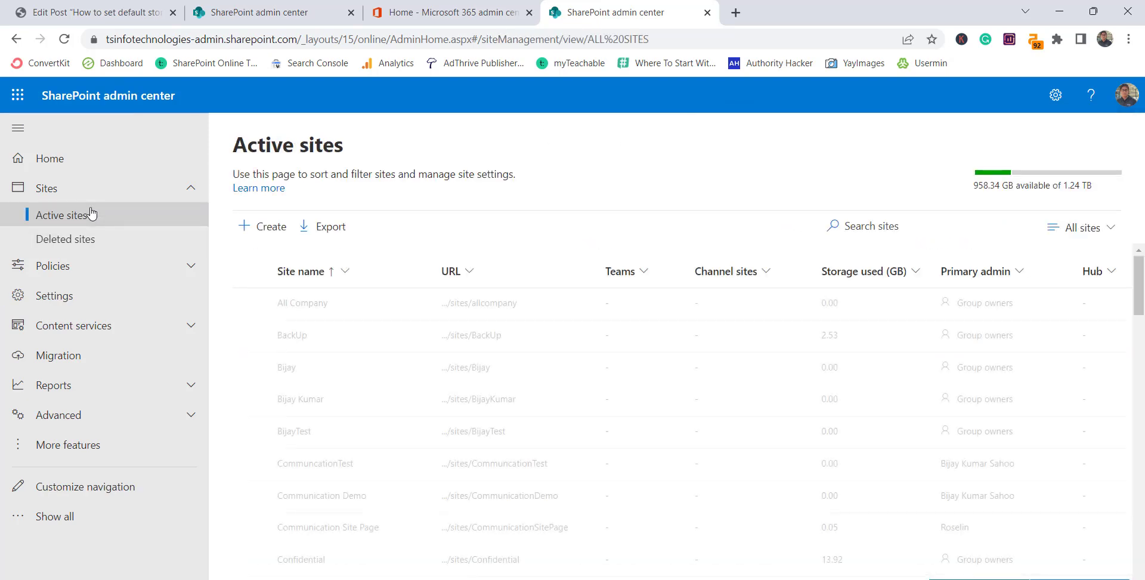
{"action": "left_click", "coordinate": [259, 226]}
{"action": "left_click", "coordinate": [601, 358]}
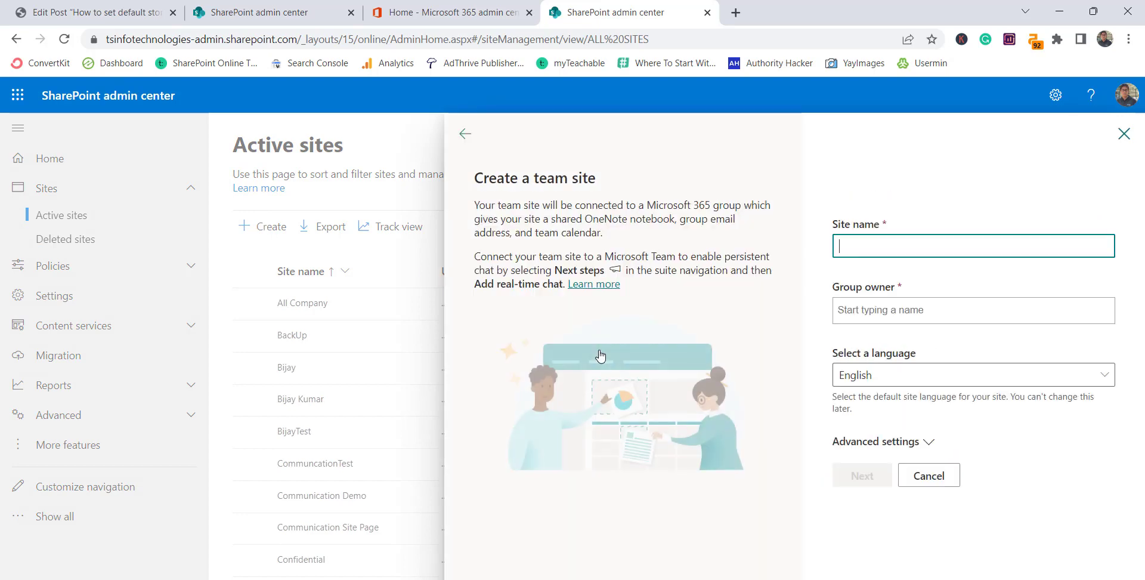
{"action": "left_click", "coordinate": [912, 452]}
{"action": "scroll", "coordinate": [919, 448], "scroll_direction": "down", "scroll_amount": 3}
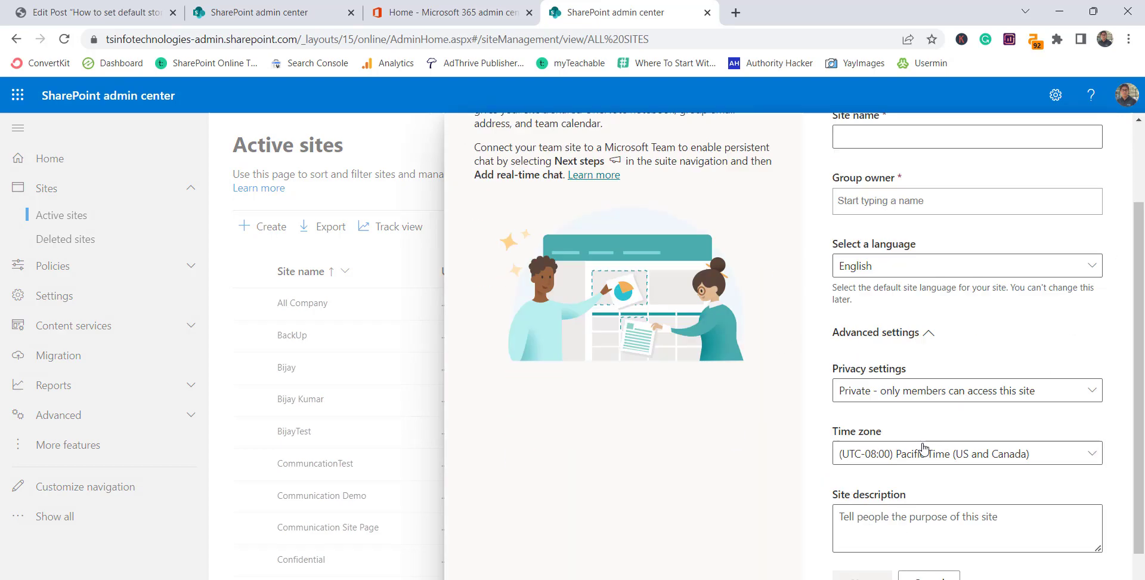
{"action": "double_click", "coordinate": [855, 543]}
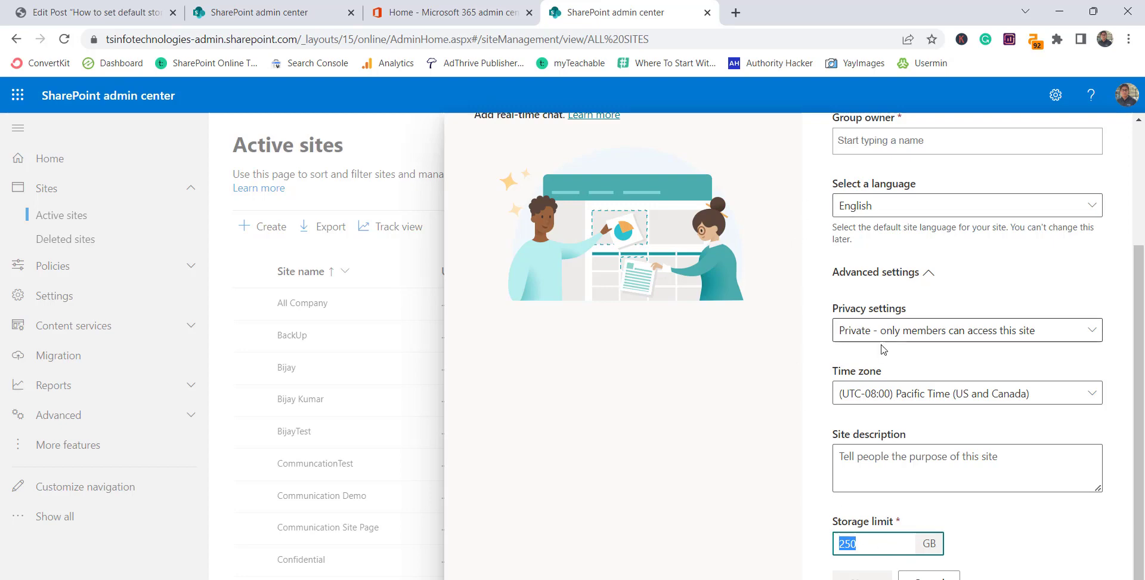
Collapse and re-expand Advanced settings to recheck the 250 GB storage limit
{"action": "left_click", "coordinate": [859, 273]}
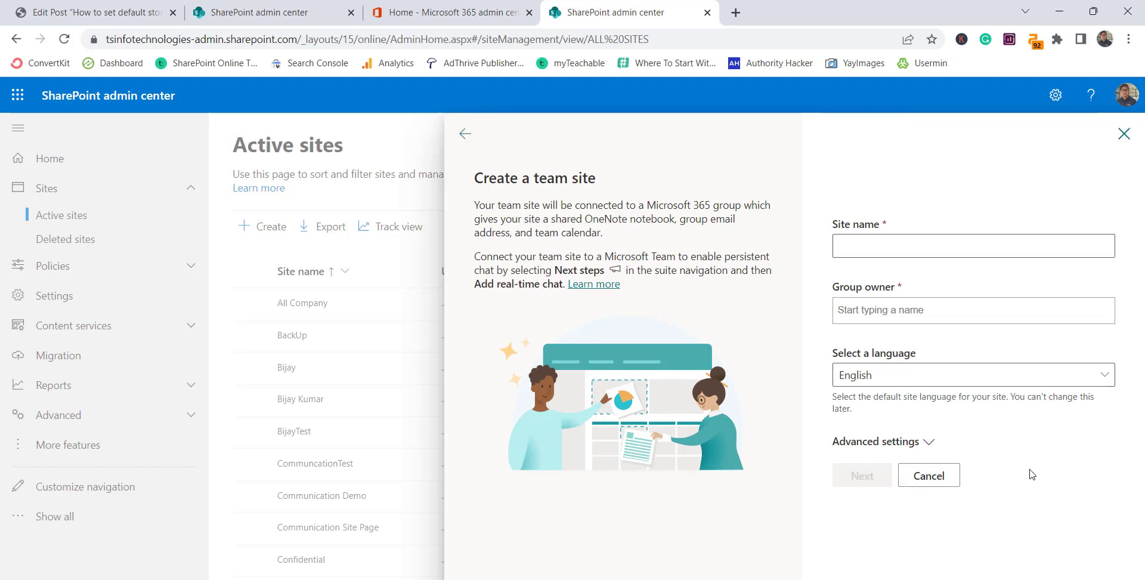
{"action": "left_click", "coordinate": [928, 446]}
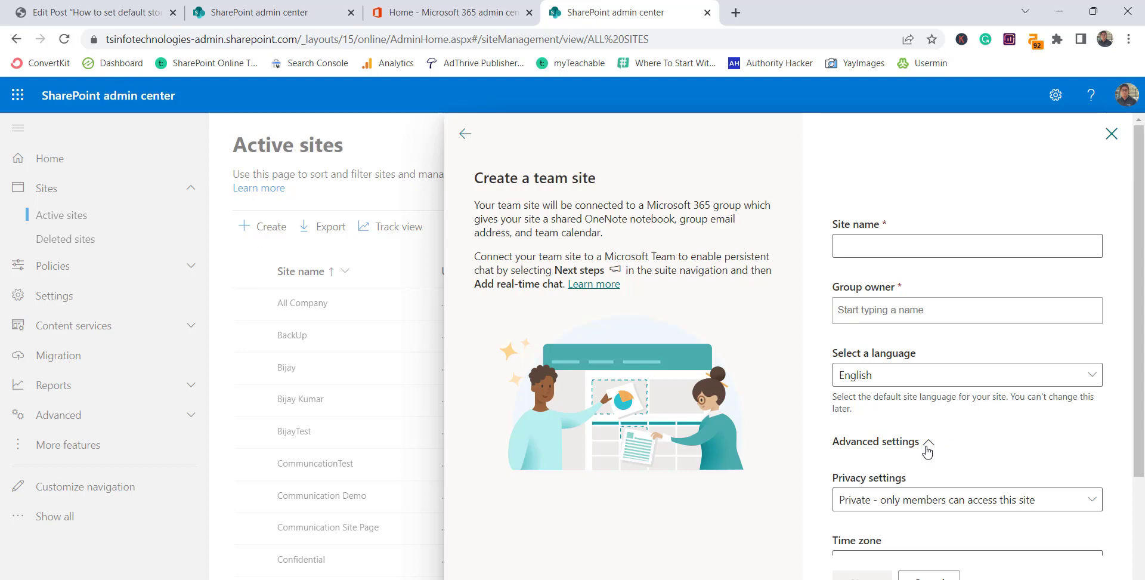
{"action": "scroll", "coordinate": [928, 454], "scroll_direction": "down", "scroll_amount": 3}
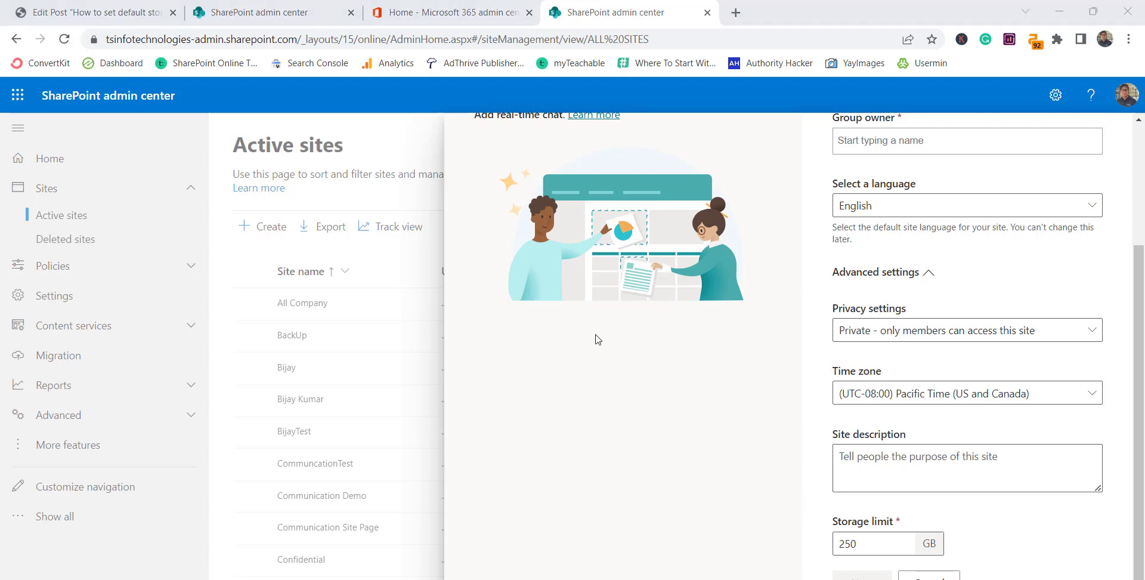
{"action": "scroll", "coordinate": [707, 278], "scroll_direction": "up", "scroll_amount": 3}
{"action": "scroll", "coordinate": [708, 277], "scroll_direction": "down", "scroll_amount": 3}
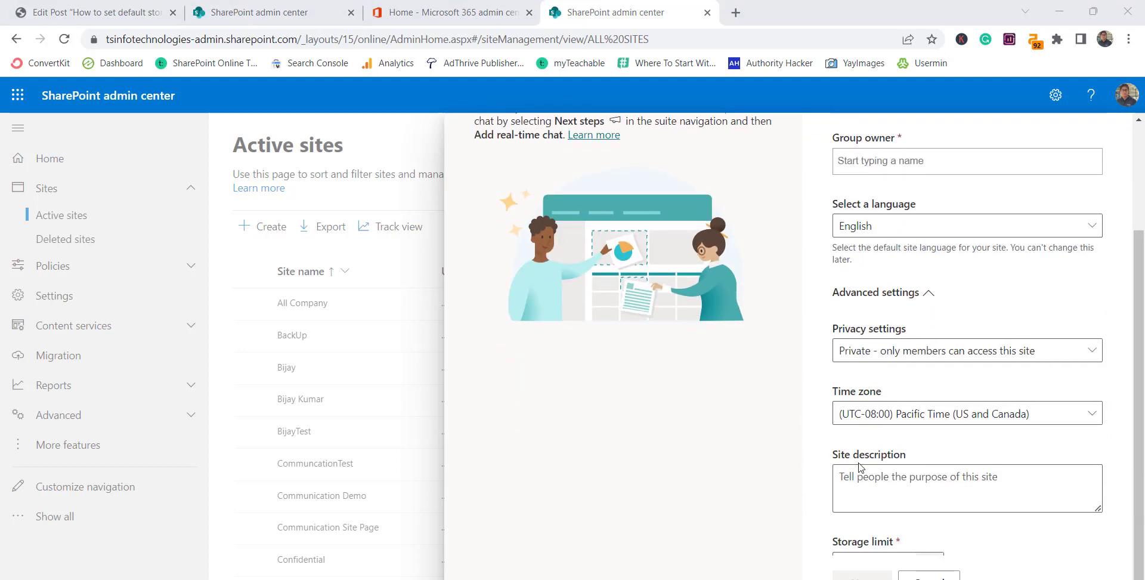
Close the team site form and select the HR Team site in Active sites
{"action": "left_click", "coordinate": [937, 577]}
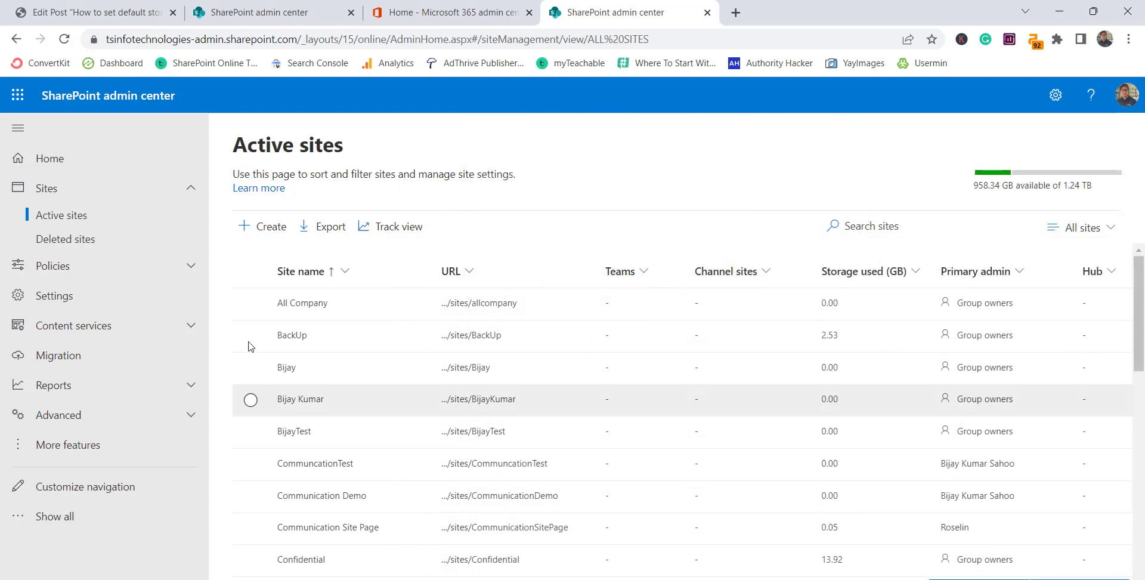
{"action": "left_click", "coordinate": [69, 213]}
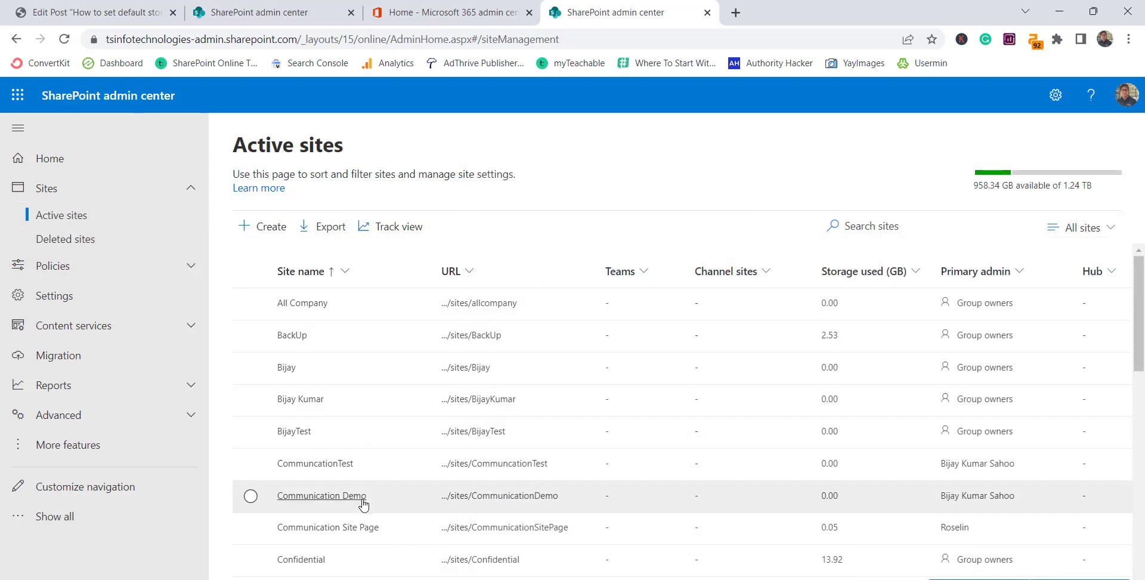
{"action": "scroll", "coordinate": [363, 504], "scroll_direction": "down", "scroll_amount": 3}
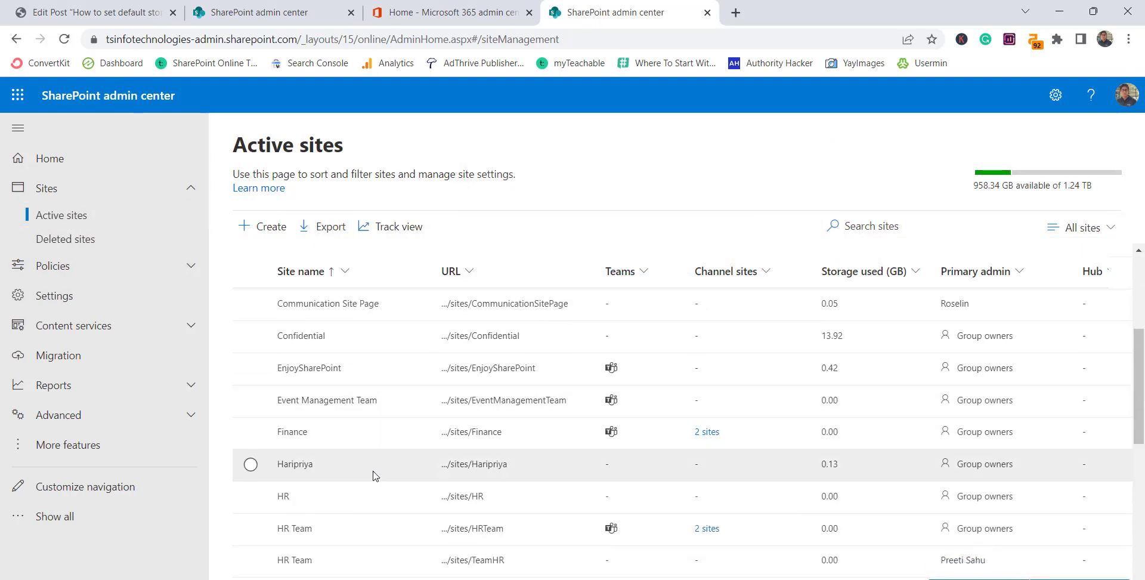
{"action": "scroll", "coordinate": [373, 476], "scroll_direction": "down", "scroll_amount": 2}
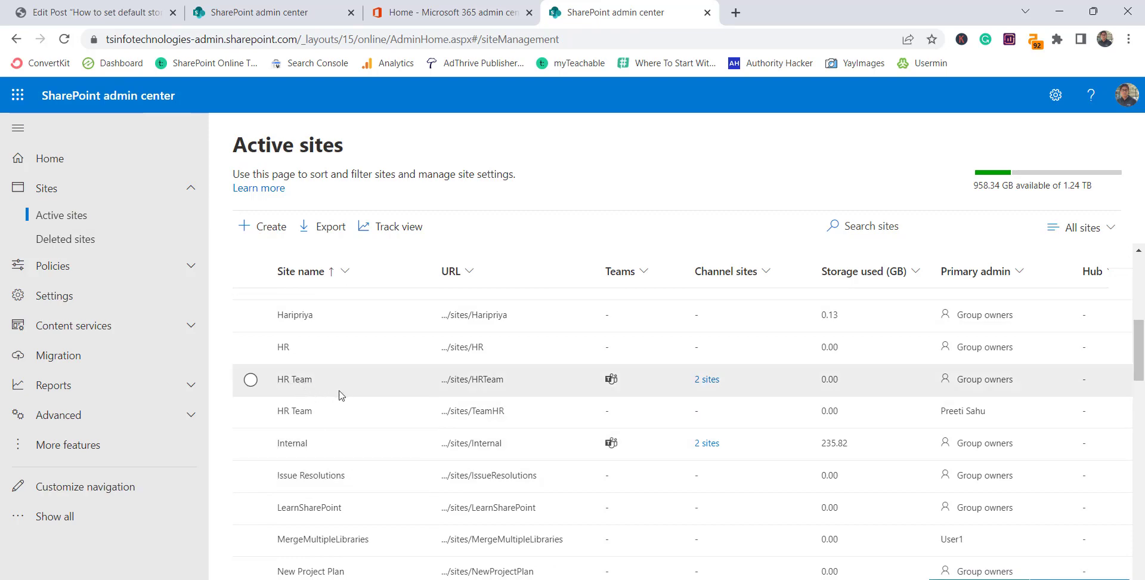
{"action": "left_click", "coordinate": [251, 380]}
{"action": "left_click", "coordinate": [251, 380]}
{"action": "left_click", "coordinate": [252, 380]}
Change HR Team's maximum storage from 1024 to 2024 GB, save, and verify it
{"action": "left_click", "coordinate": [653, 228]}
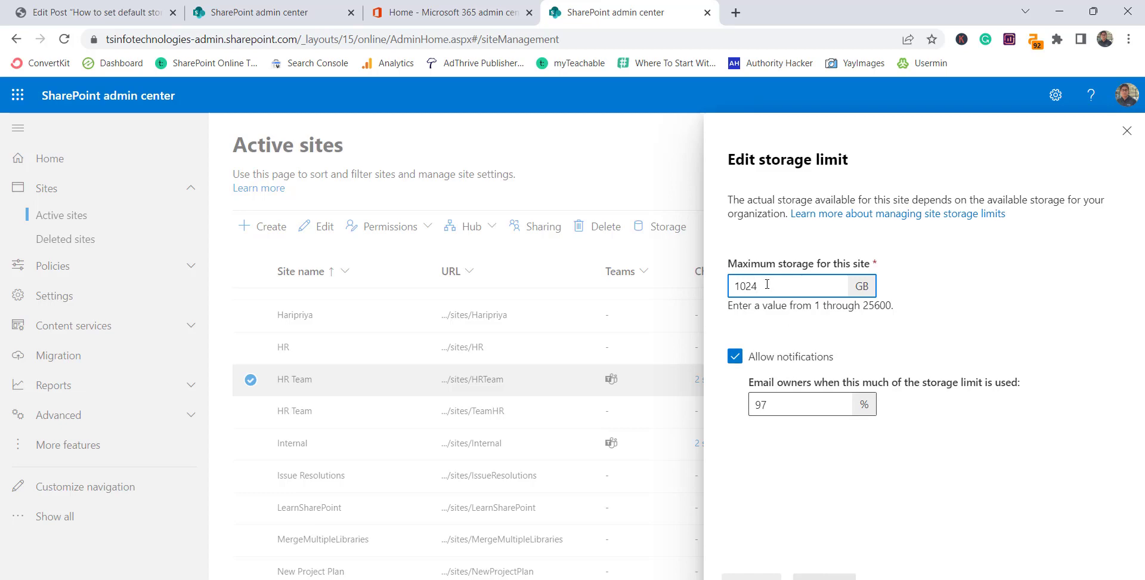
{"action": "left_click_drag", "start_coordinate": [767, 284], "coordinate": [735, 286]}
{"action": "left_click", "coordinate": [762, 287]}
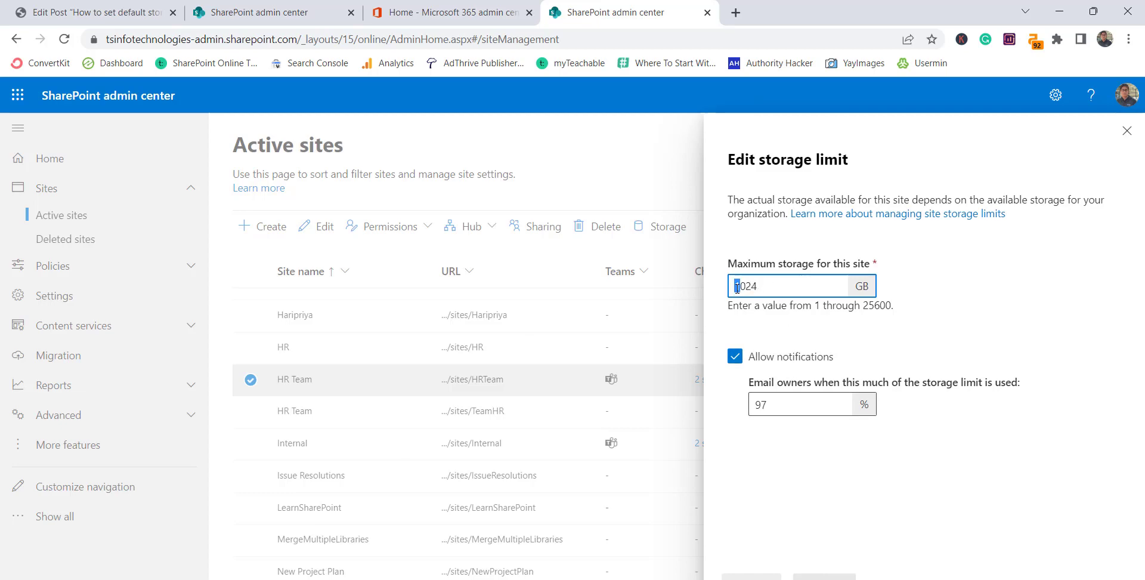
{"action": "type", "text": "2"}
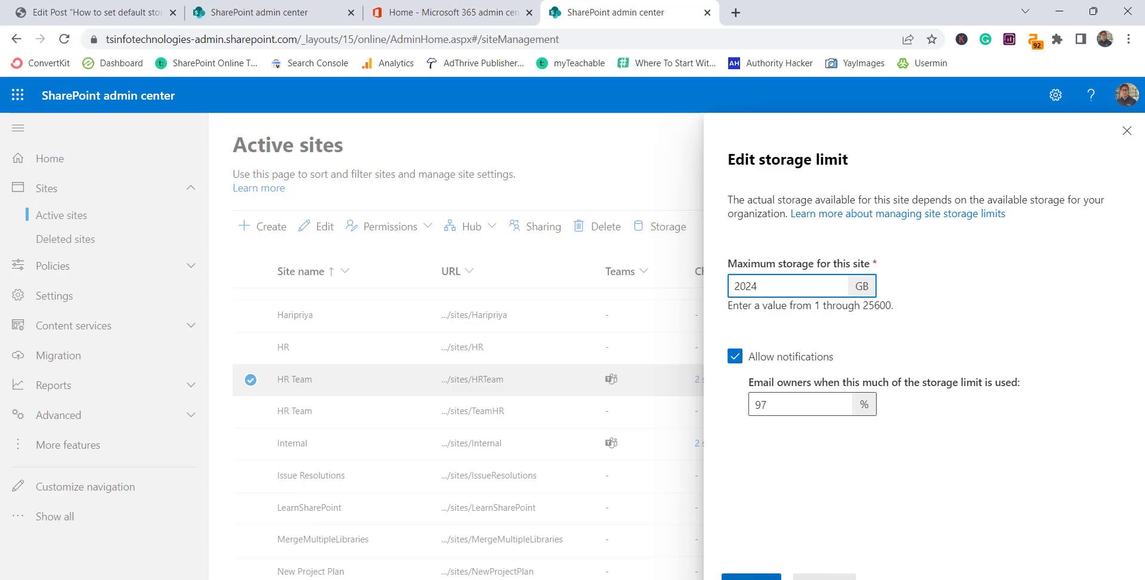
{"action": "left_click", "coordinate": [766, 572]}
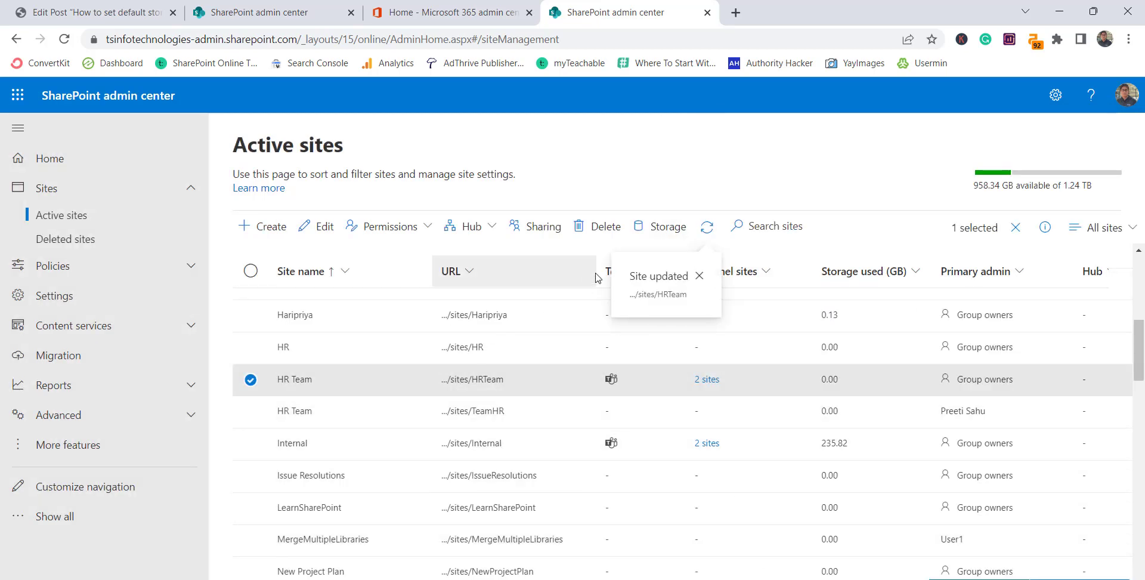
{"action": "left_click", "coordinate": [662, 232]}
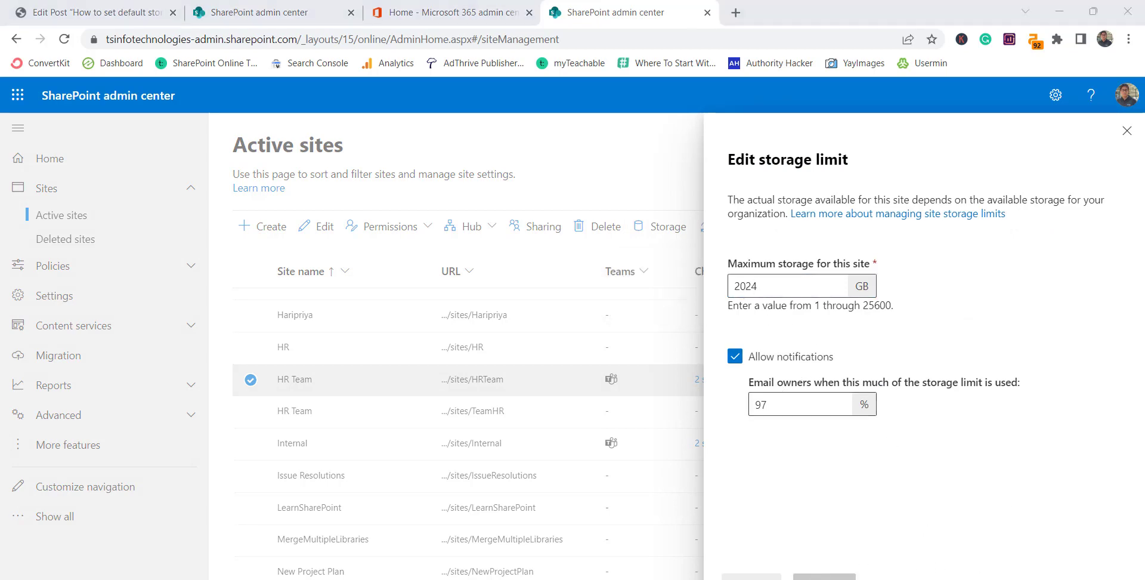
{"action": "left_click", "coordinate": [823, 574]}
Switch to the WordPress storage-limit tutorial post and scroll to its Step-3 Site creation instructions
{"action": "left_click", "coordinate": [98, 17]}
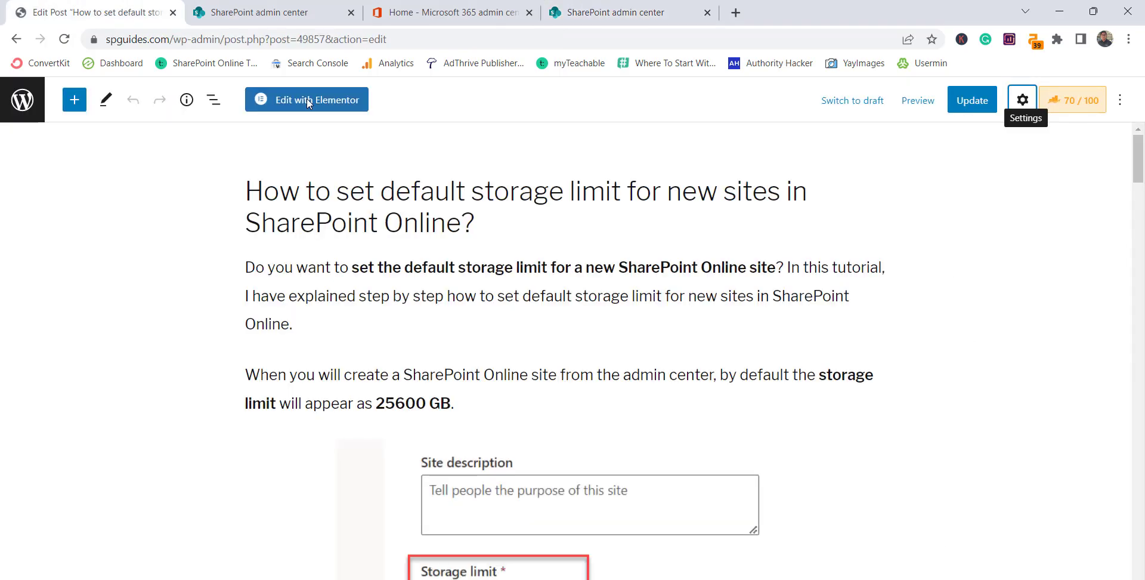
{"action": "scroll", "coordinate": [473, 367], "scroll_direction": "down", "scroll_amount": 15}
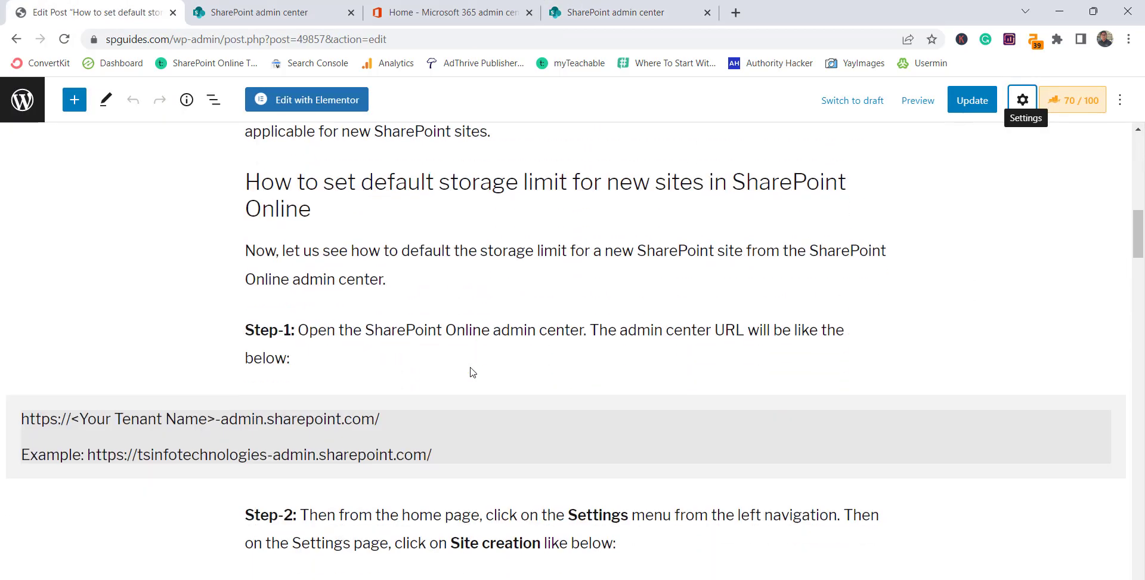
{"action": "scroll", "coordinate": [473, 372], "scroll_direction": "down", "scroll_amount": 9}
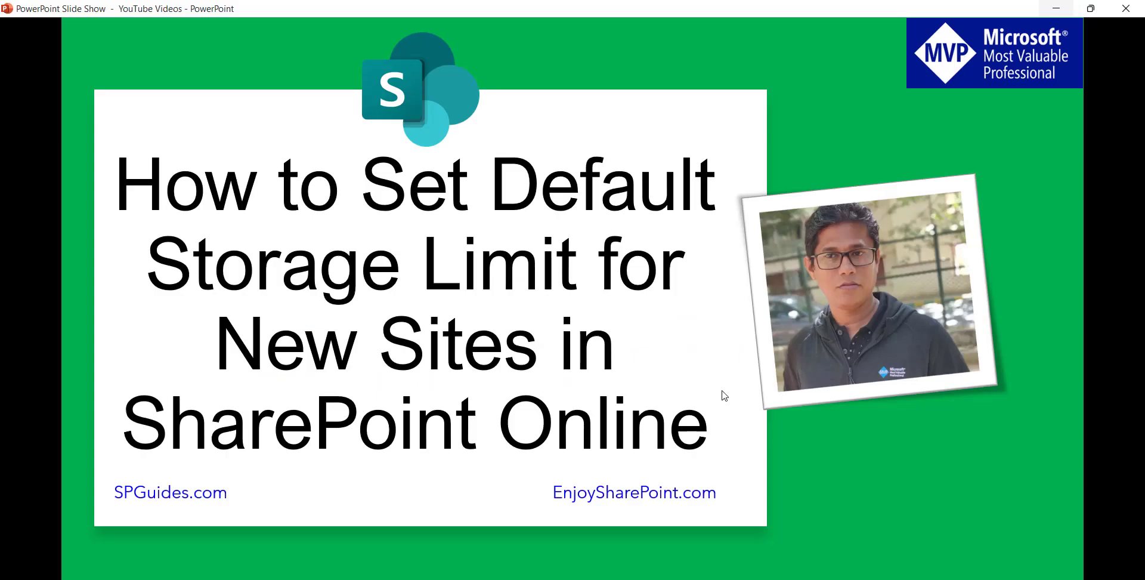
Advance the slide show to the closing YouTube subscribe slide
{"action": "left_click", "coordinate": [725, 395]}
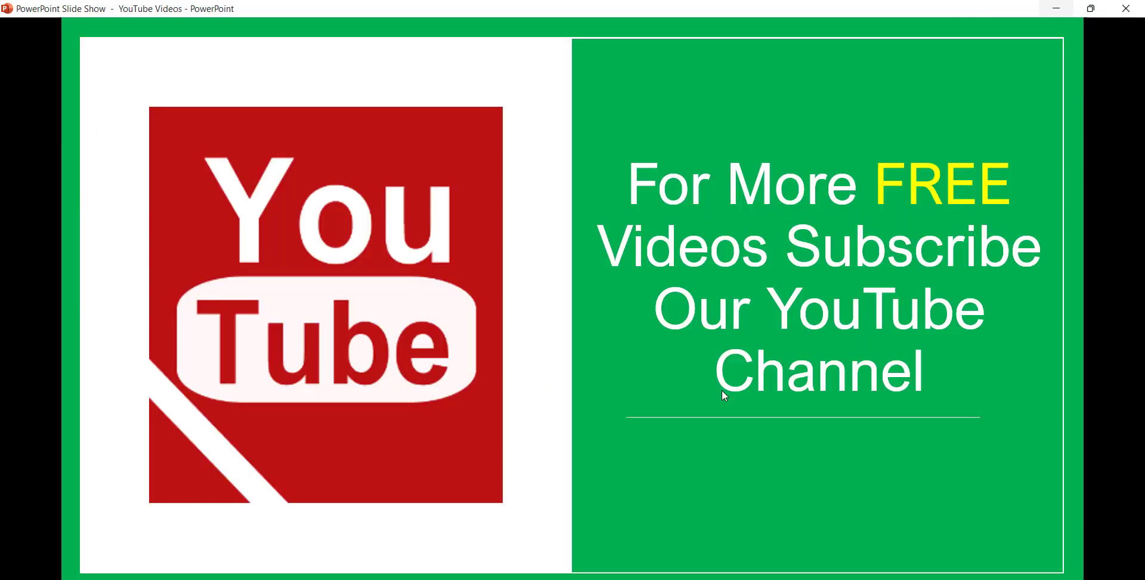